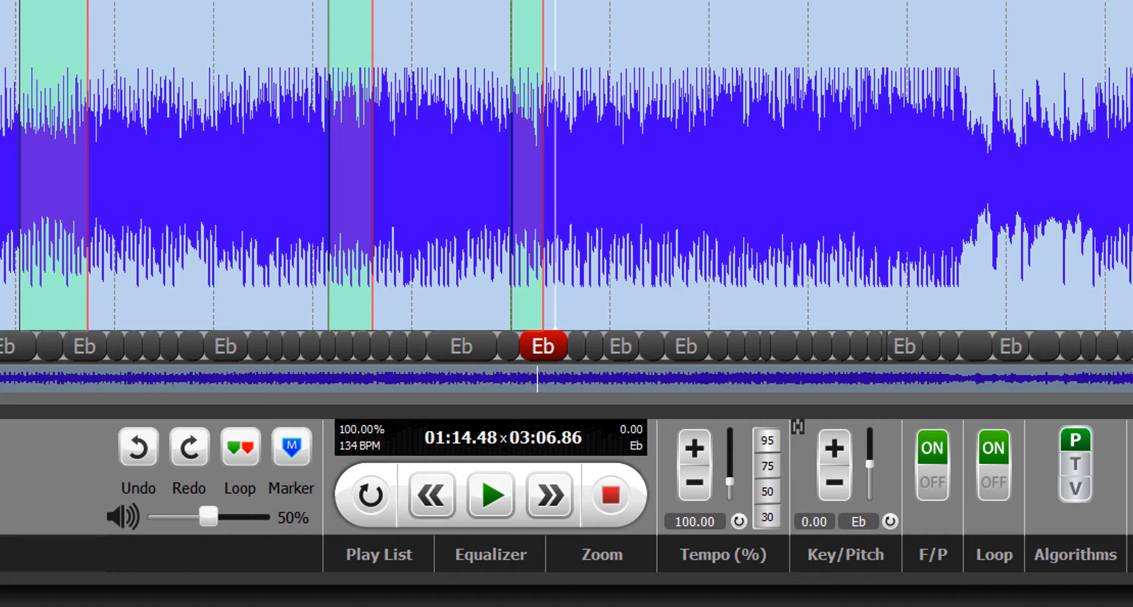
Turn looping off and back on
left_click(994, 481)
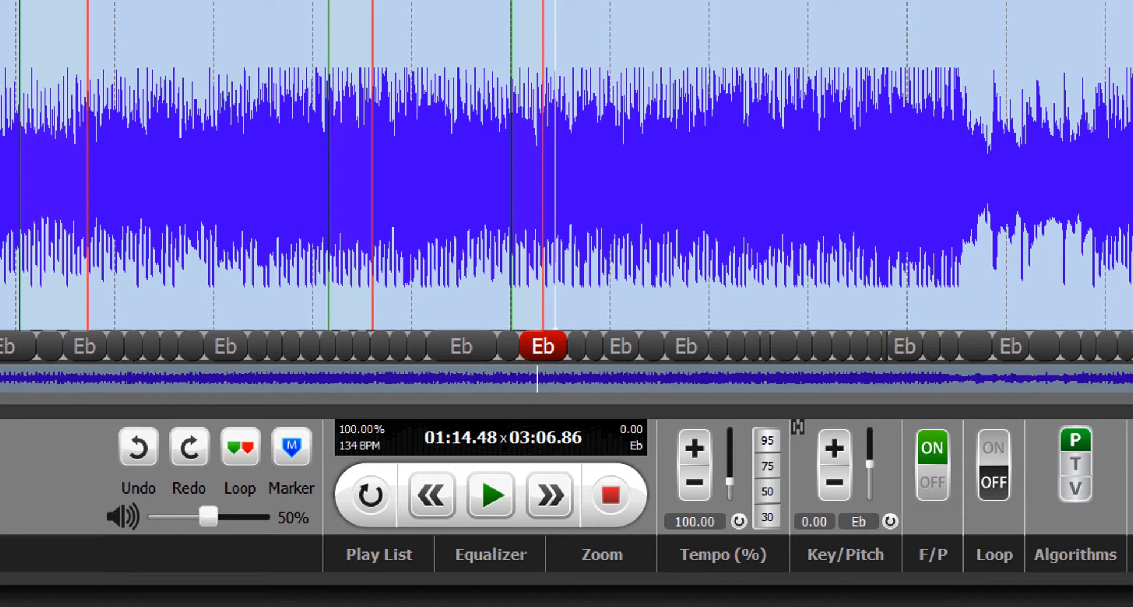
left_click(987, 453)
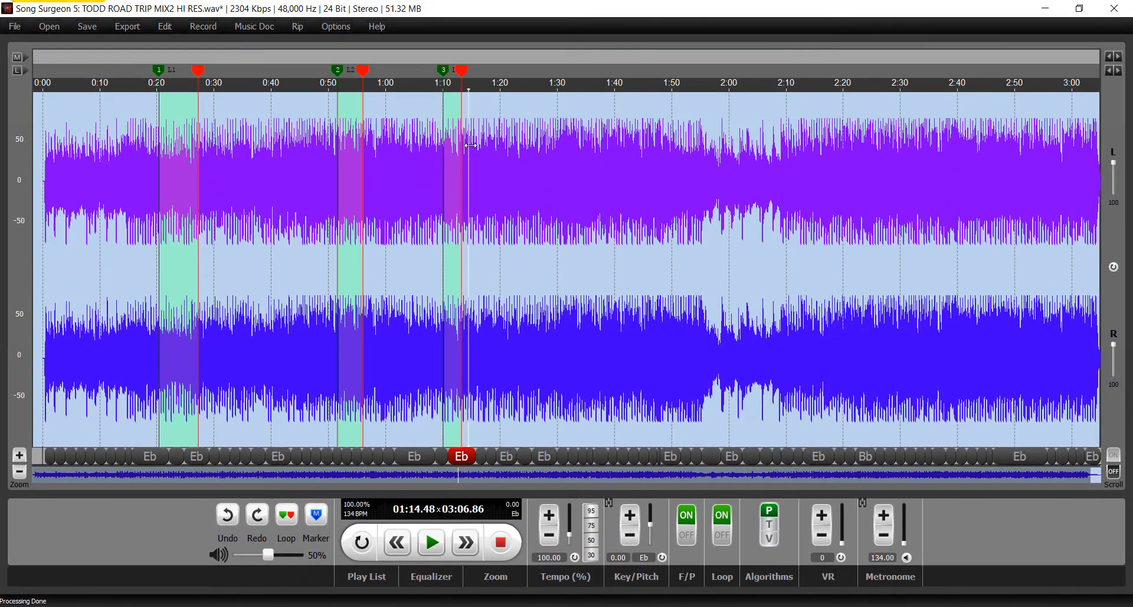
Move the playhead inside the third loop, at 01:11.59, and open that loop's settings for editing
left_click_drag(469, 150, 453, 154)
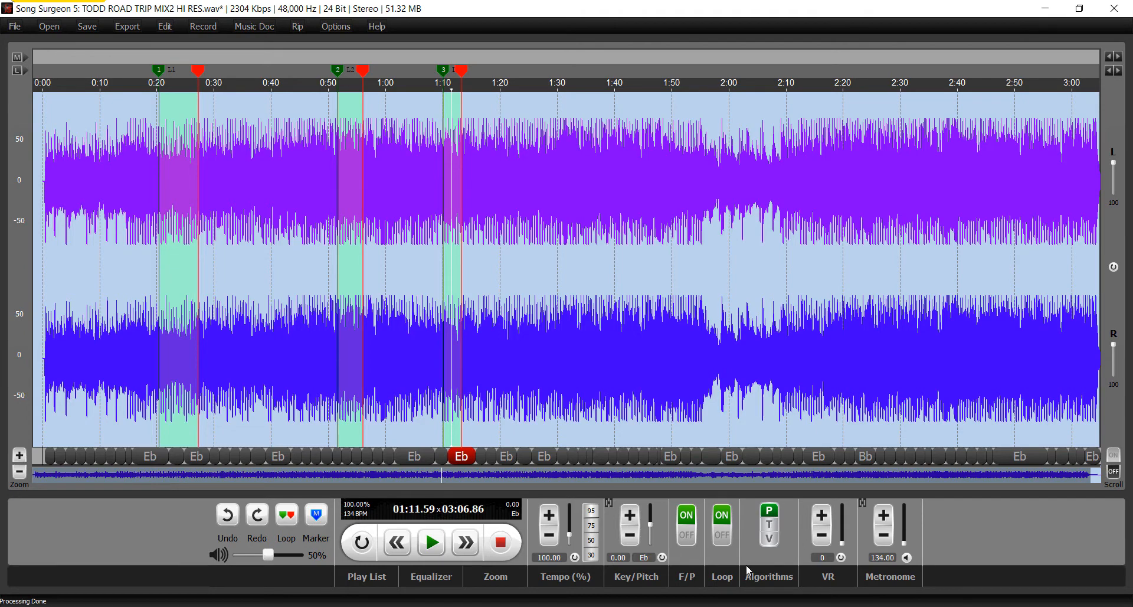
left_click(721, 576)
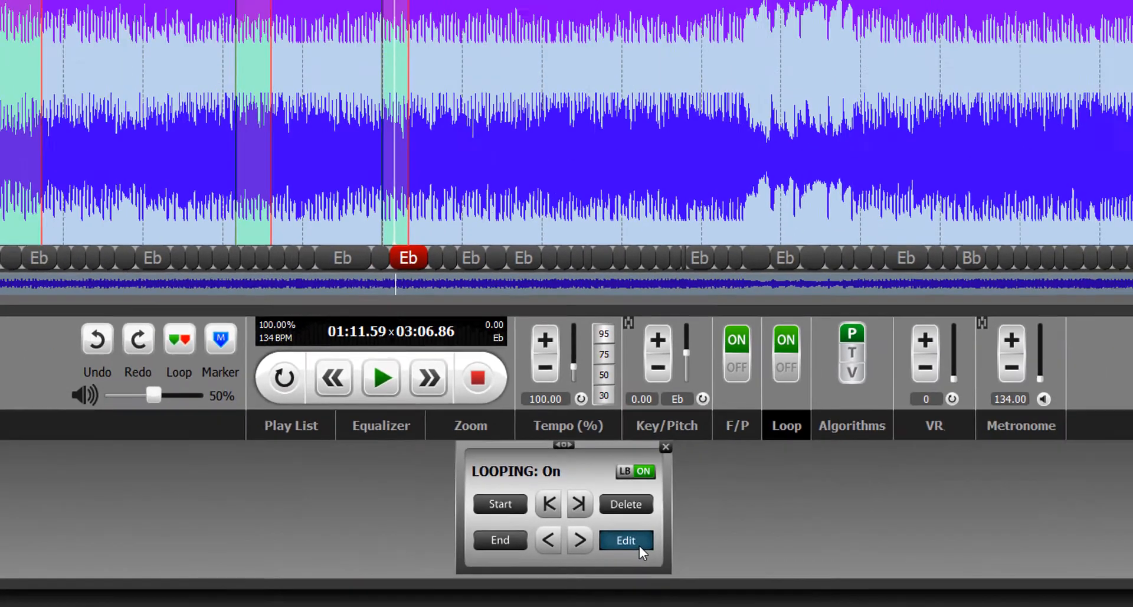
left_click(674, 487)
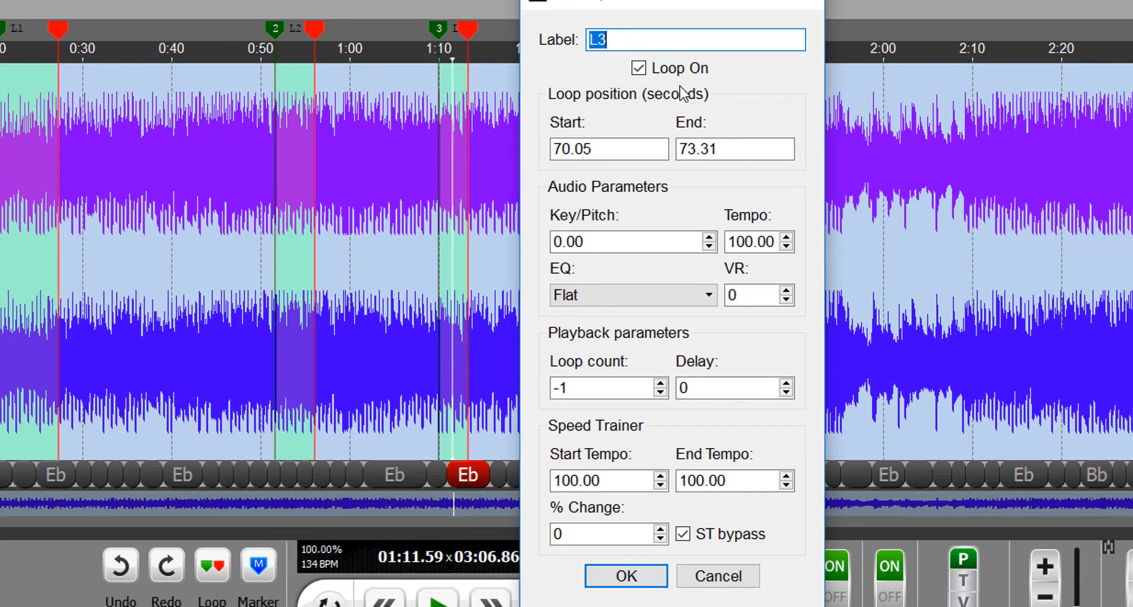
Disable Loop On for loop L3 and apply the change
left_click(642, 68)
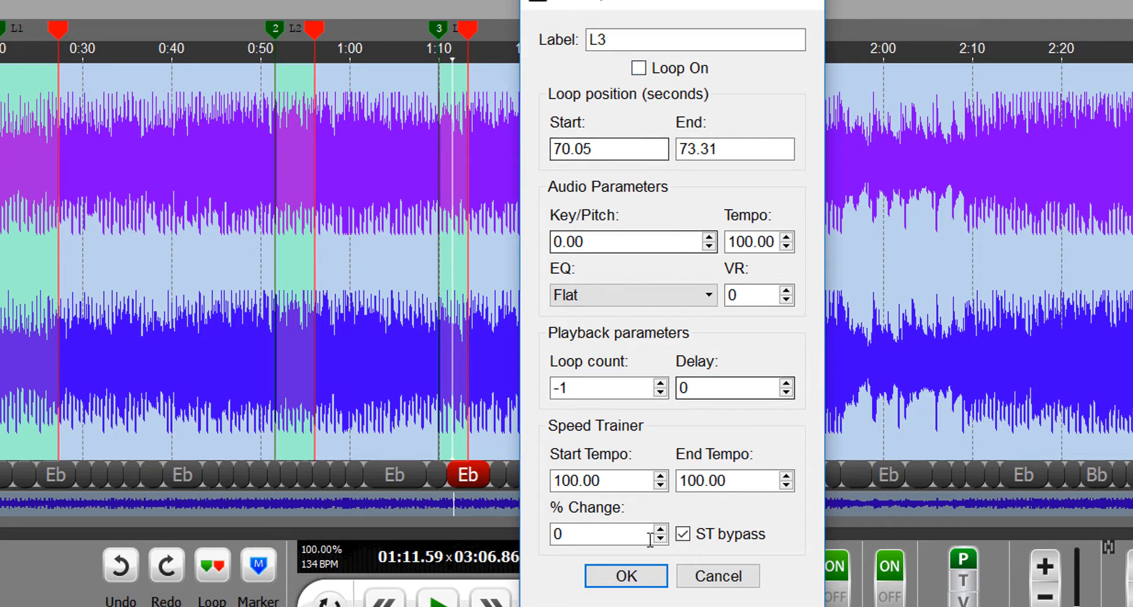
left_click(642, 575)
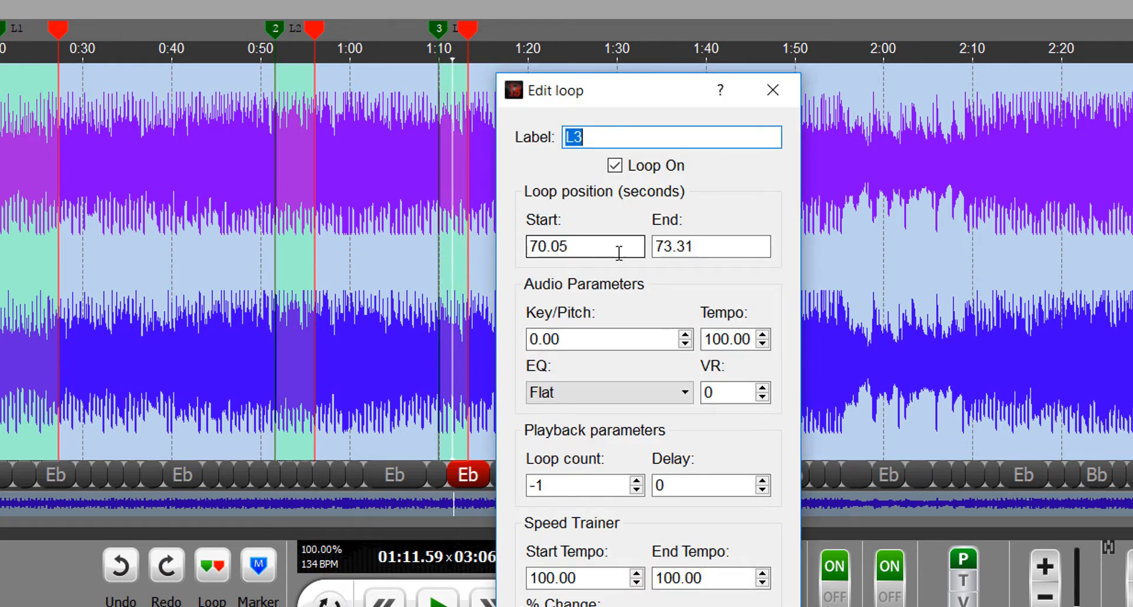
Try moving loop L3's start position to 72 seconds, then undo that change
left_click(592, 247)
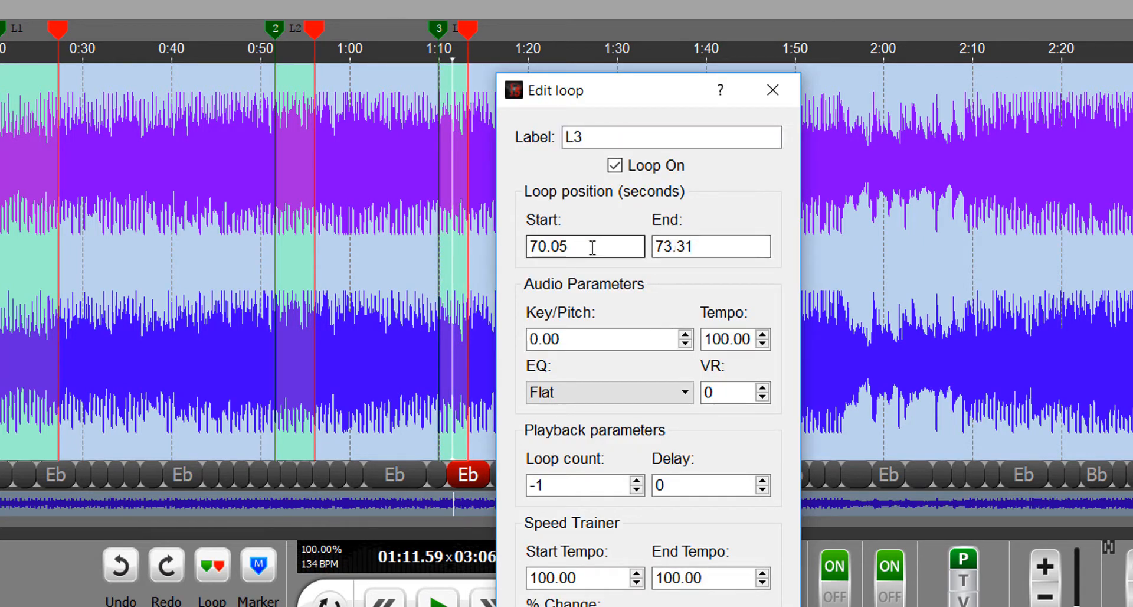
key("BackSpace")
key("BackSpace")
key("BackSpace")
key("BackSpace")
type("2")
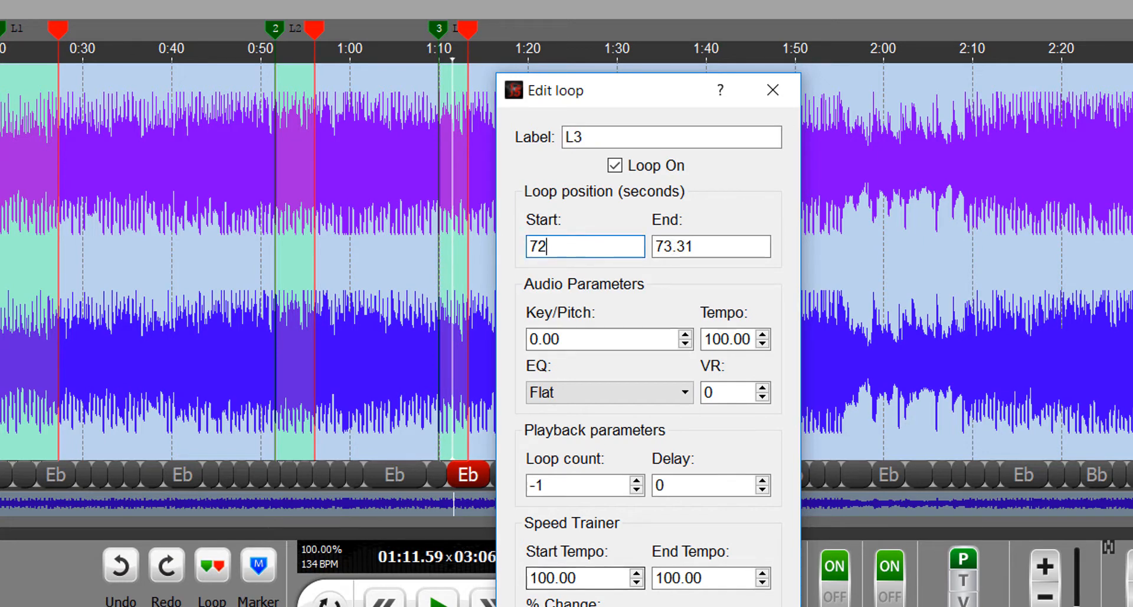
key("Return")
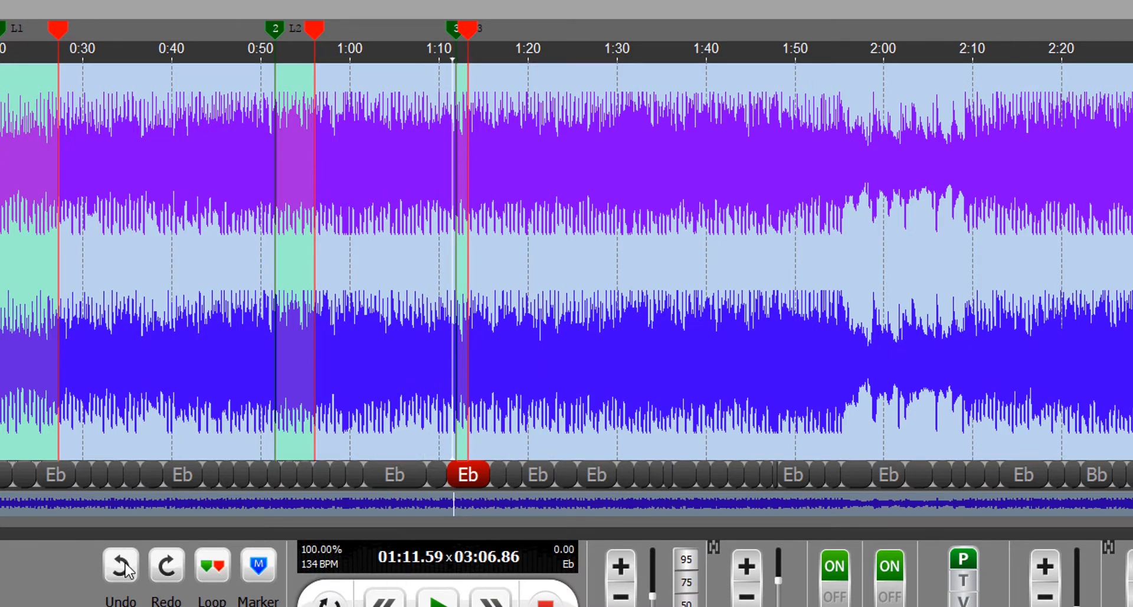
left_click(125, 565)
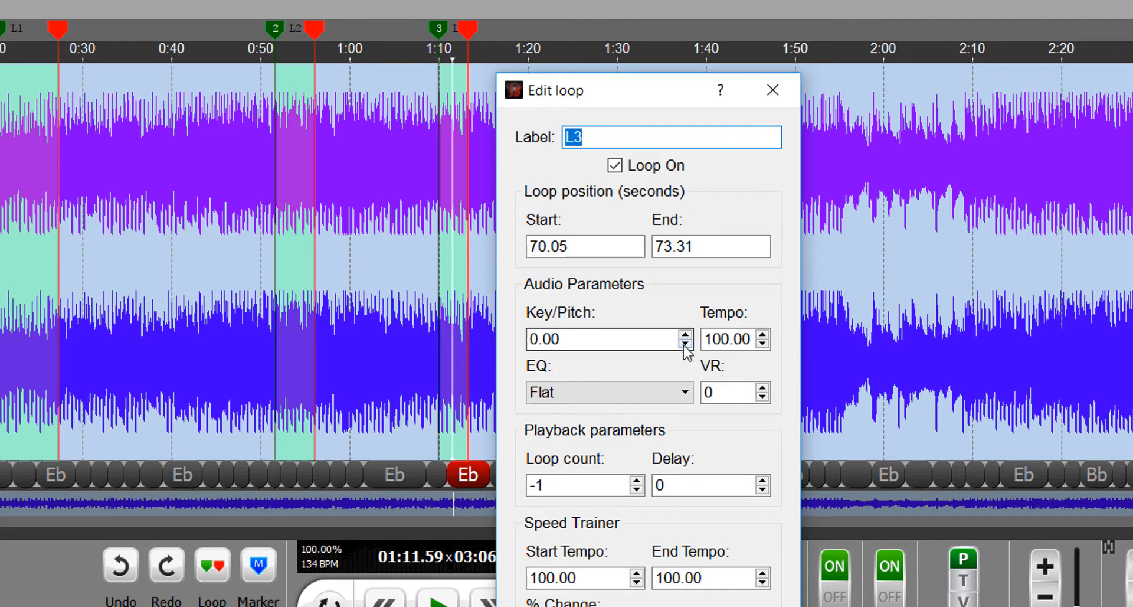
Set loop L3's key/pitch to 2.00 and look through the available EQ presets
left_click(684, 346)
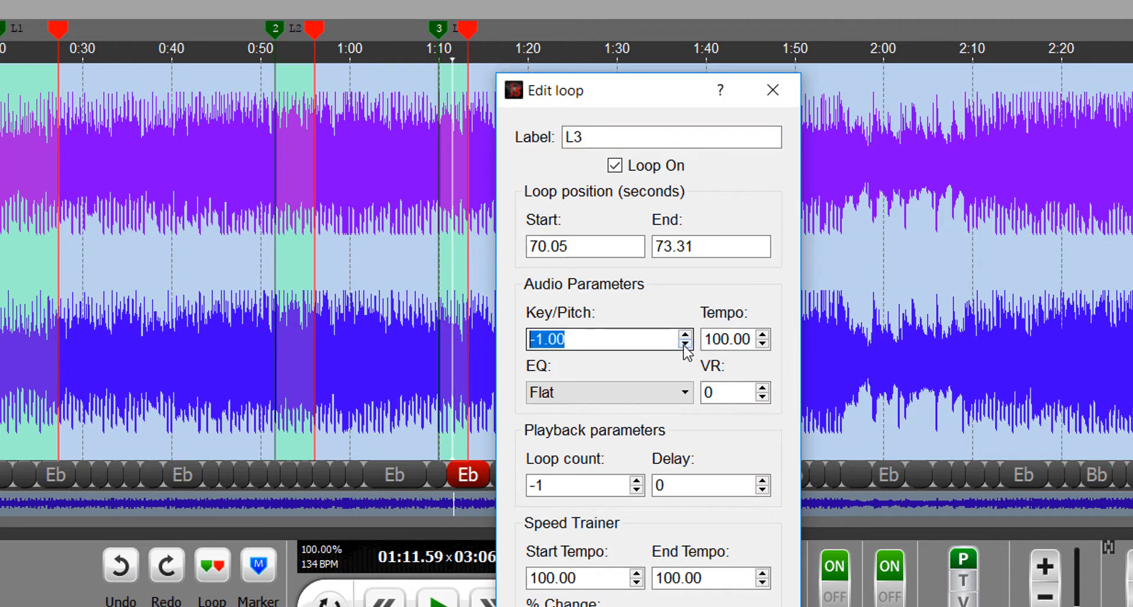
left_click(684, 345)
left_click(684, 345)
left_click(685, 335)
left_click(685, 335)
left_click(684, 334)
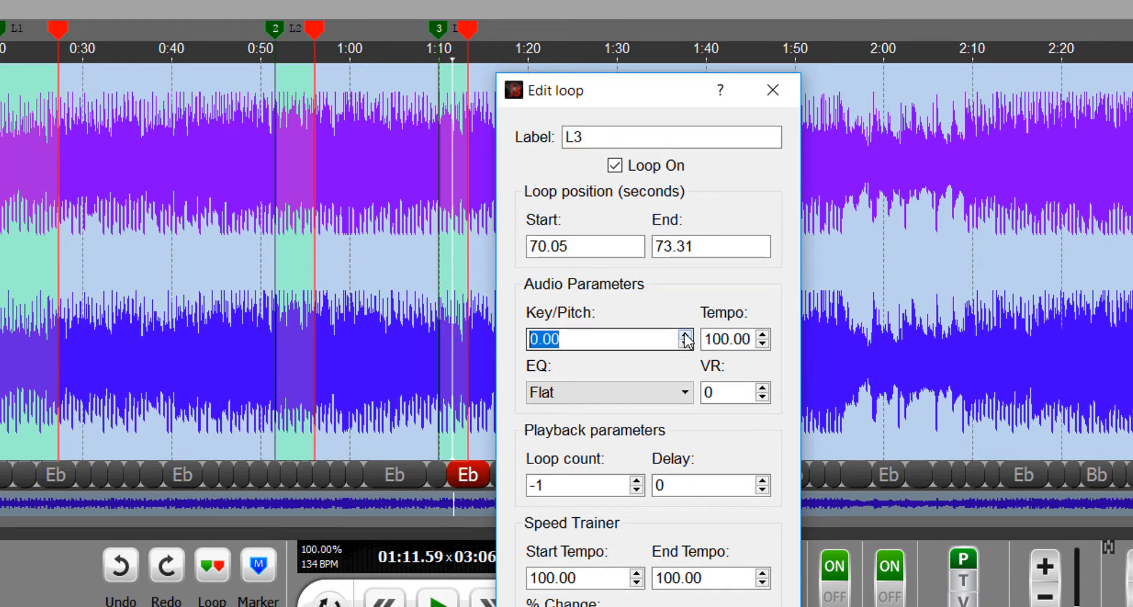
left_click(685, 334)
left_click(684, 334)
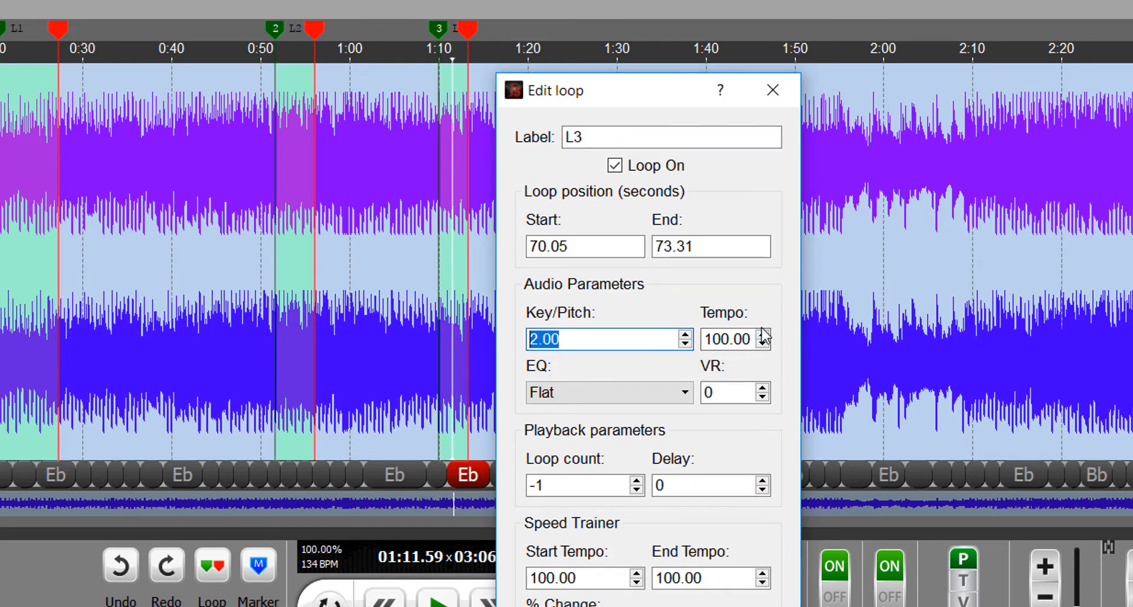
left_click(683, 395)
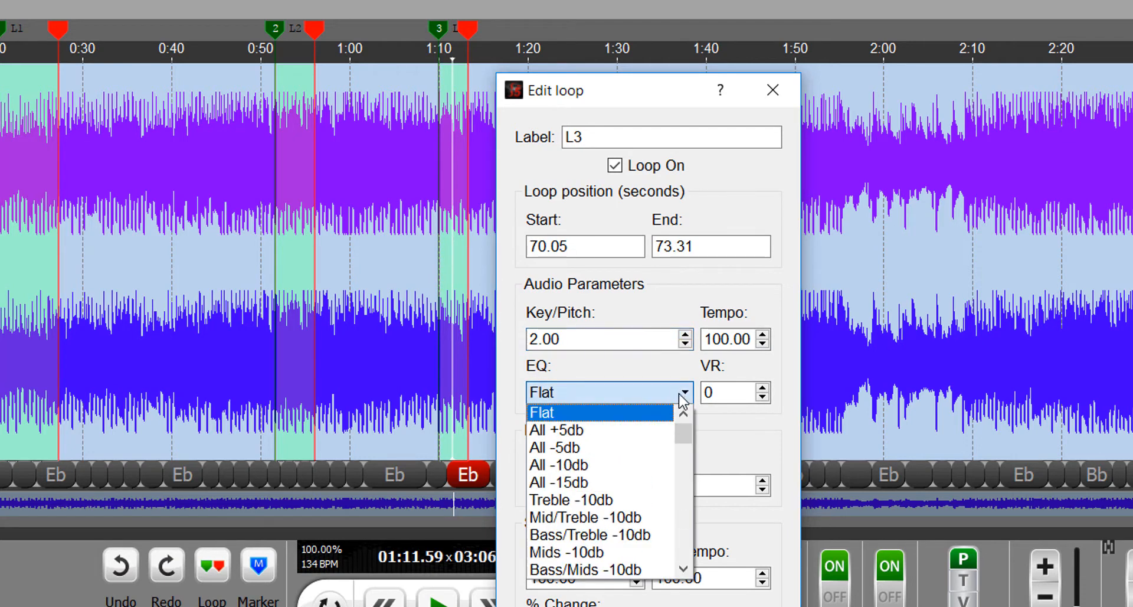
left_click(757, 436)
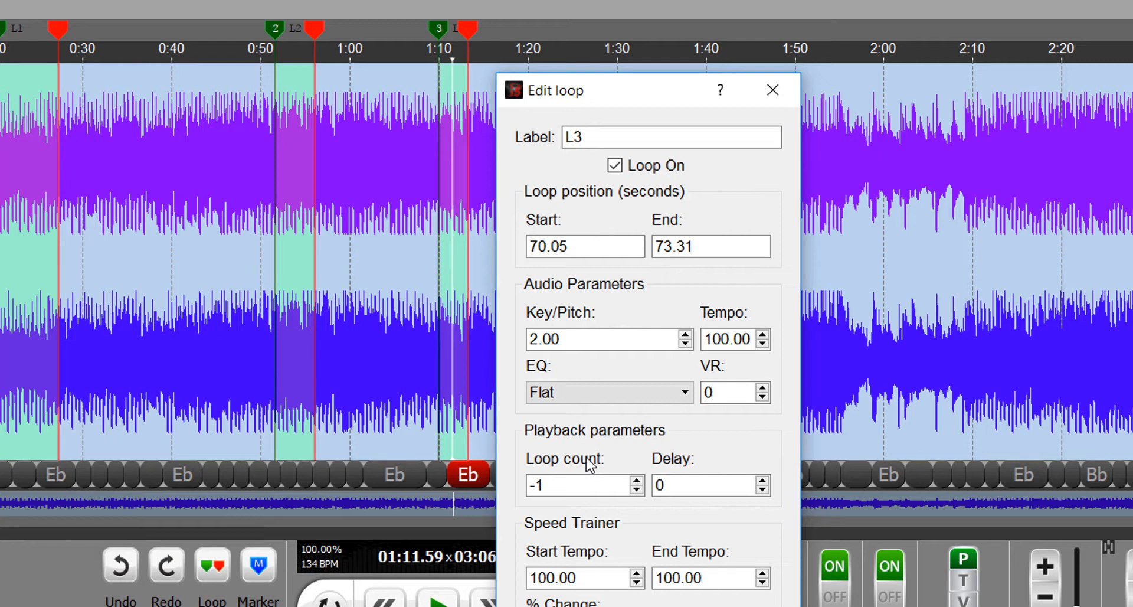
Set loop L3's loop count to 5 and its delay to 10
left_click_drag(648, 87, 649, 3)
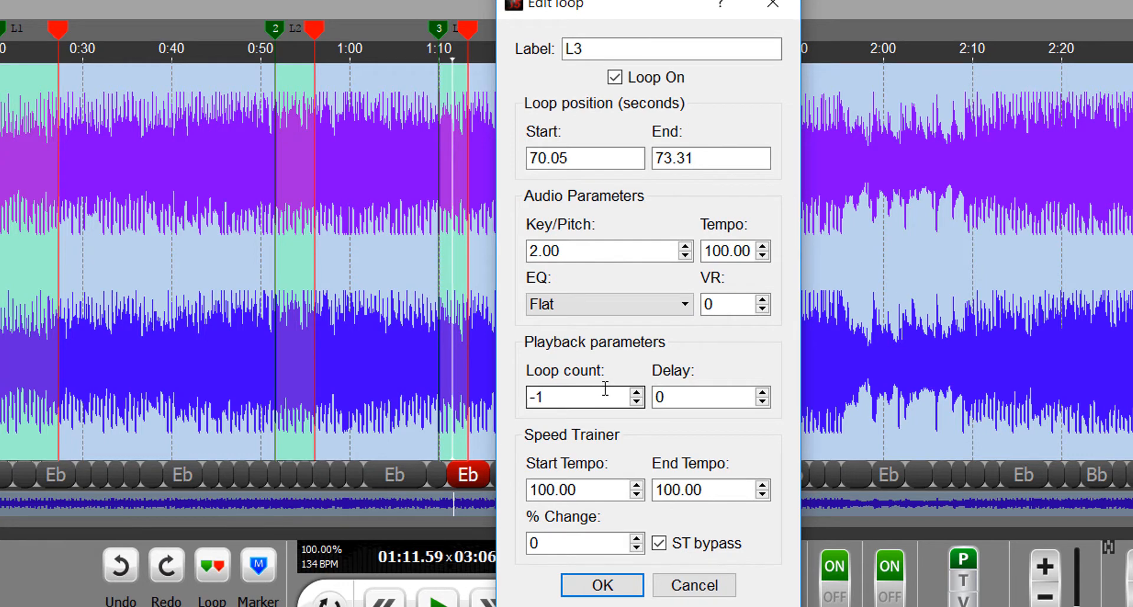
left_click(571, 396)
left_click_drag(571, 397, 487, 399)
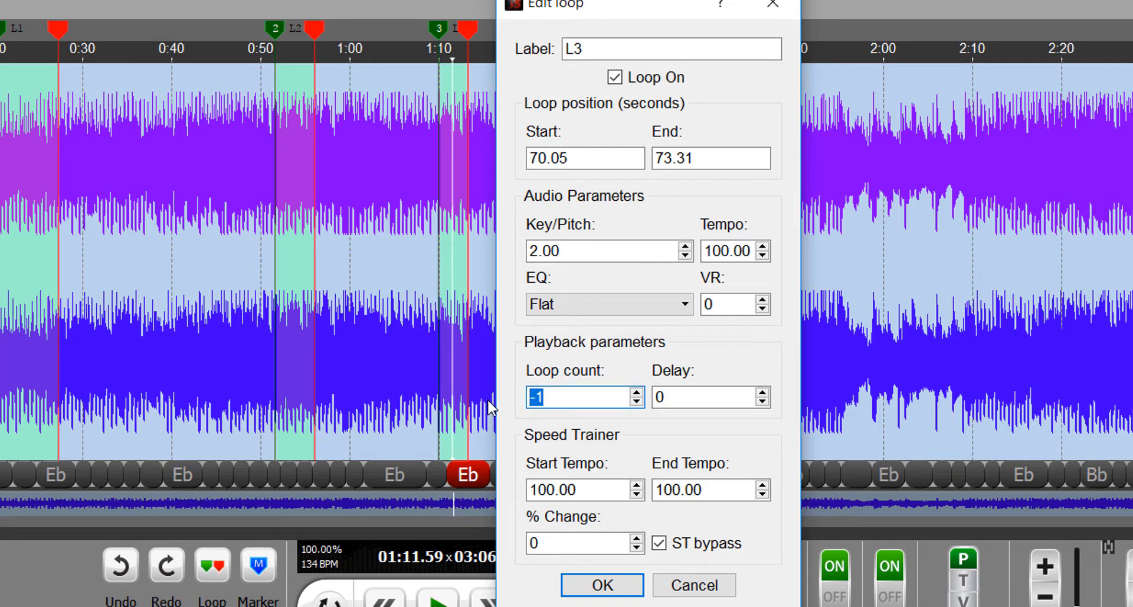
type("5")
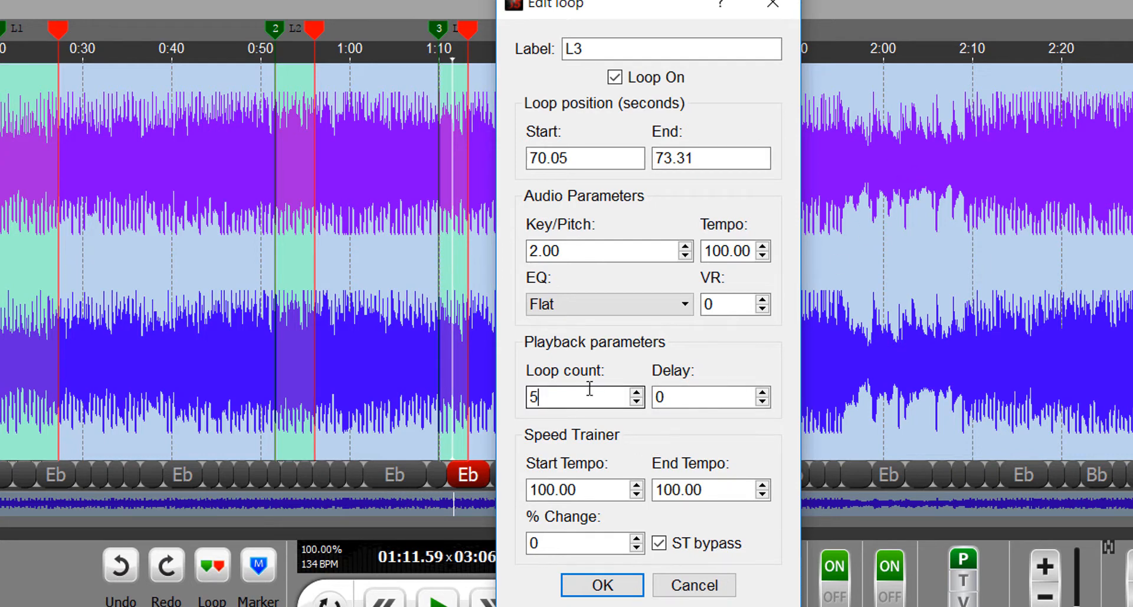
left_click(702, 394)
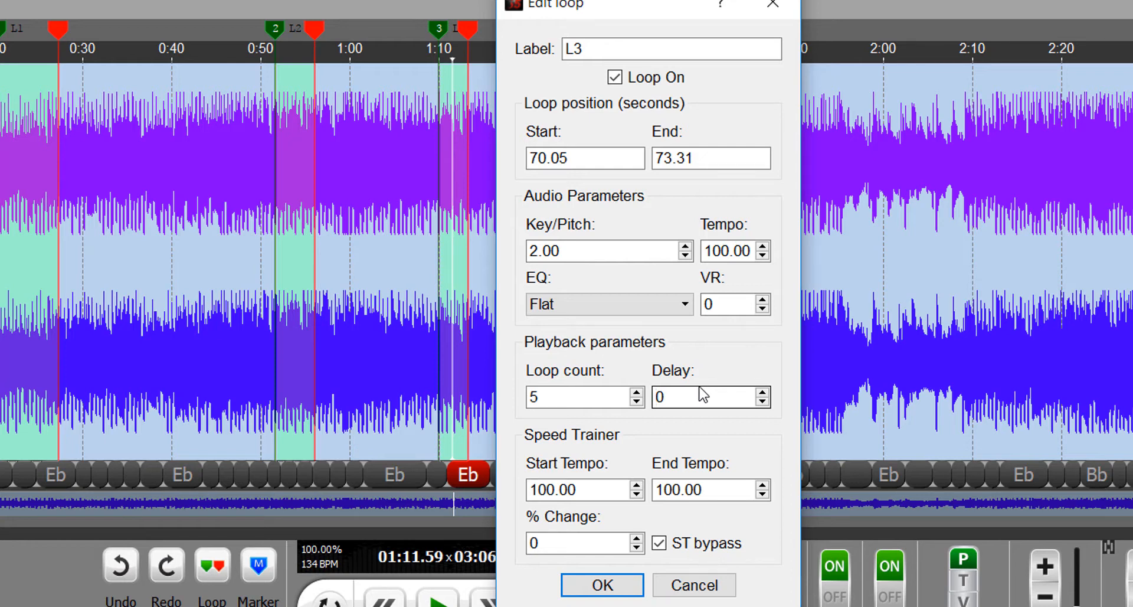
left_click_drag(665, 7, 736, 0)
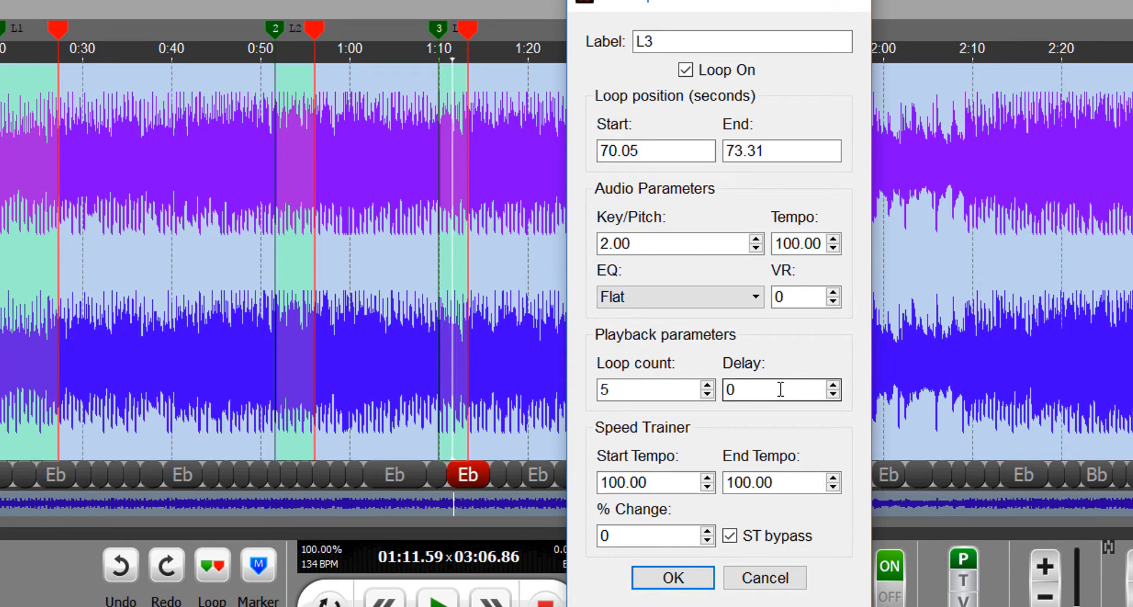
left_click_drag(781, 389, 714, 389)
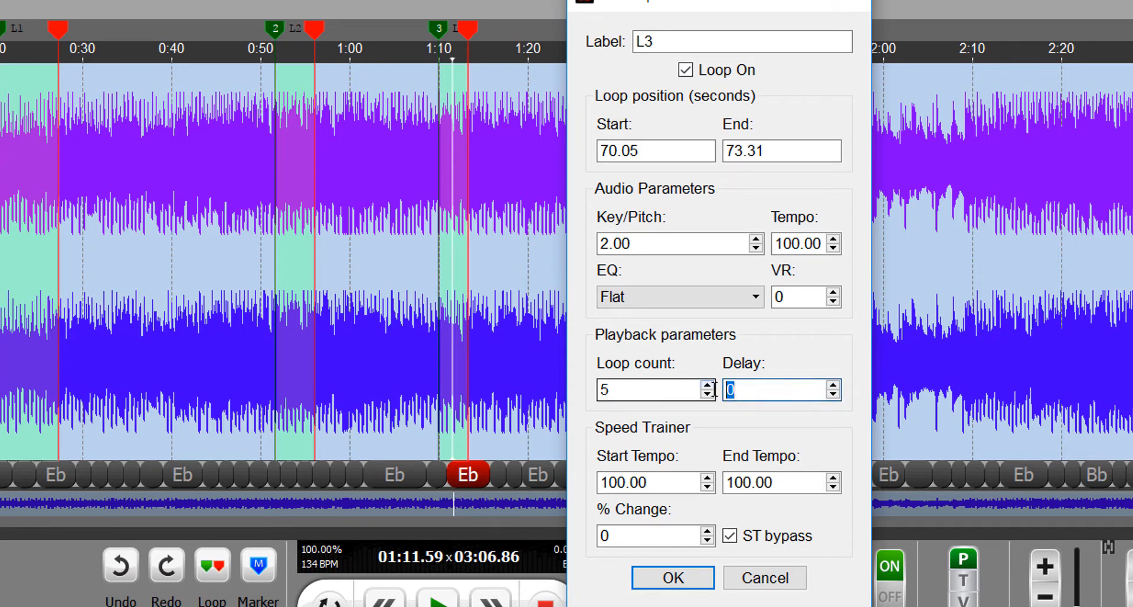
type("10")
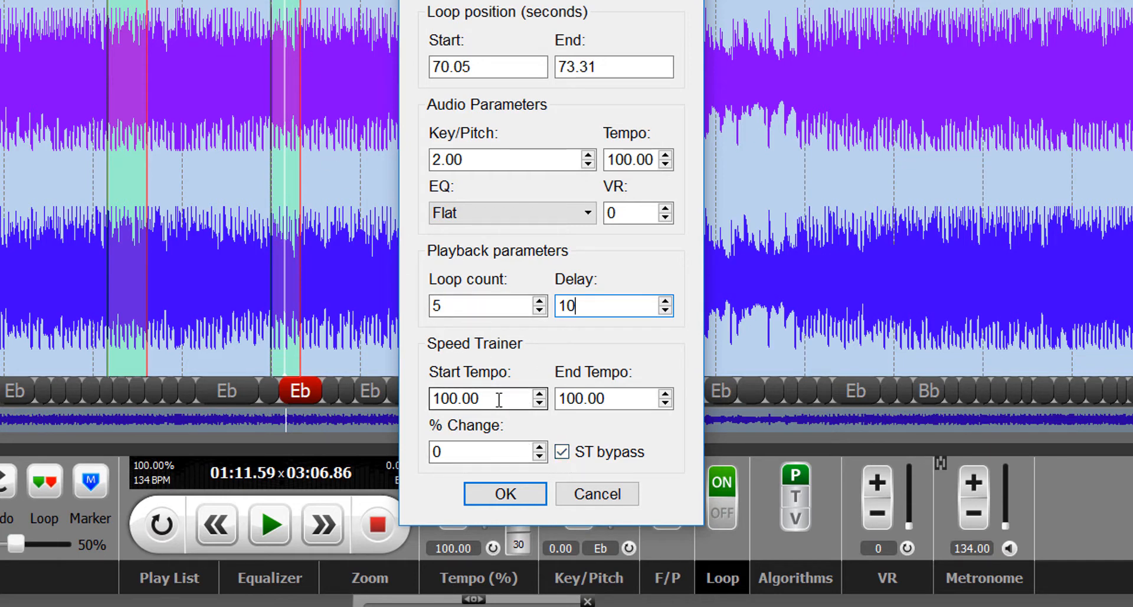
Give L3's Speed Trainer a start tempo of 50 and a 10% change, disable ST bypass, apply the settings and play the loop
left_click_drag(498, 400, 377, 388)
type("50")
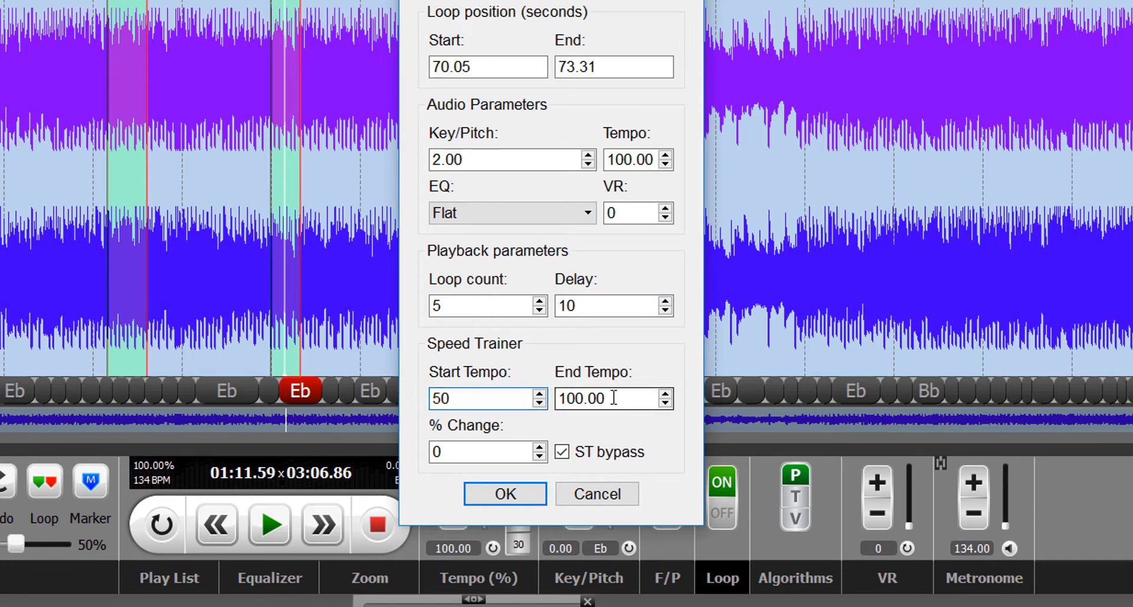
key("Tab")
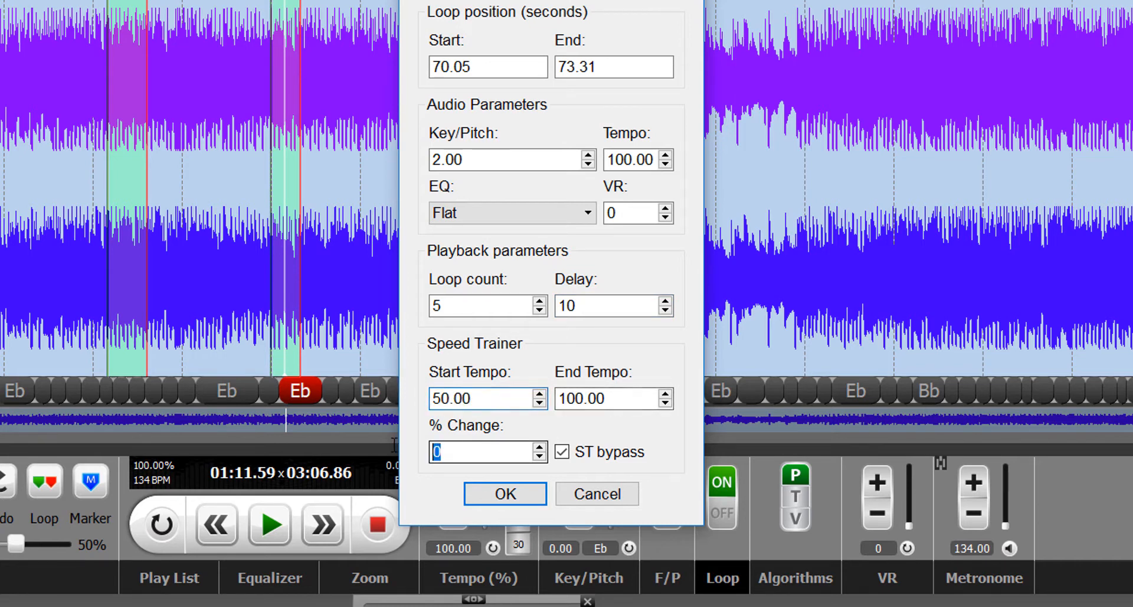
type("10")
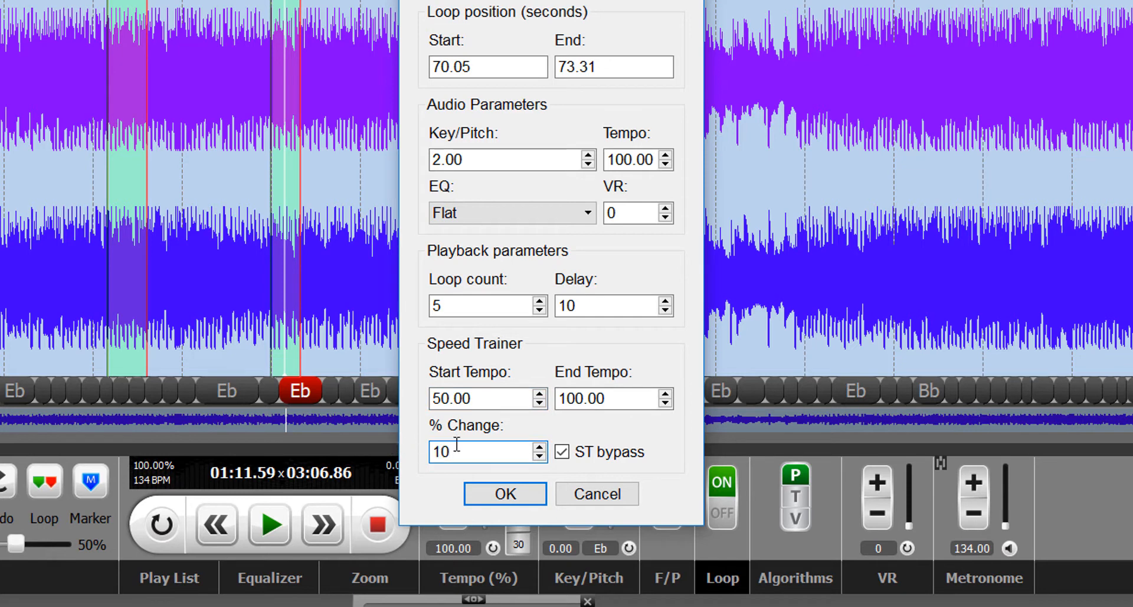
left_click(565, 461)
left_click(506, 493)
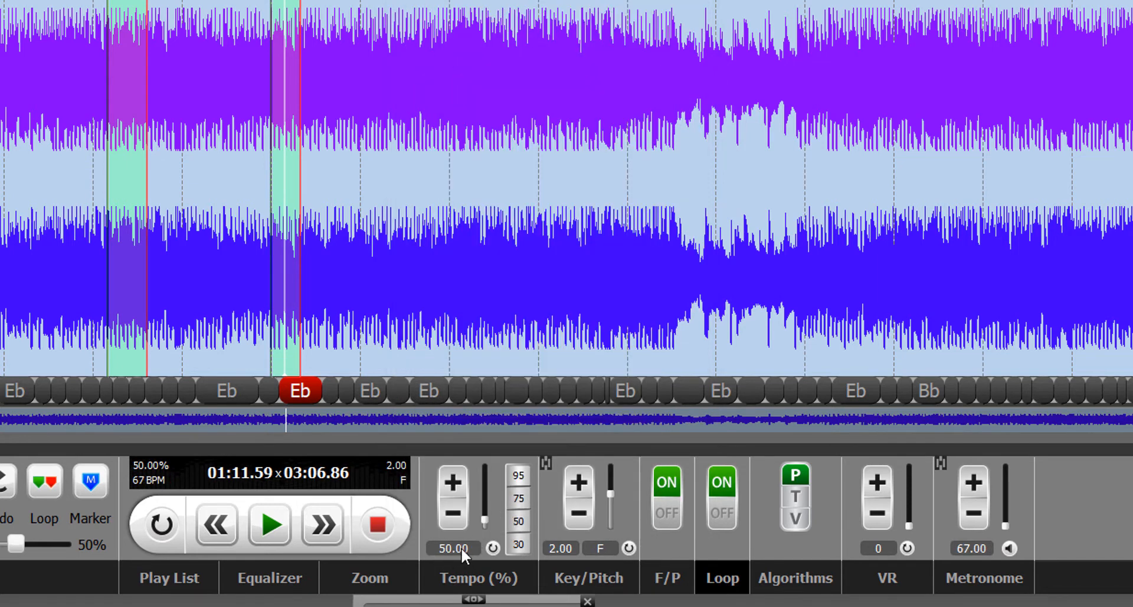
left_click(280, 528)
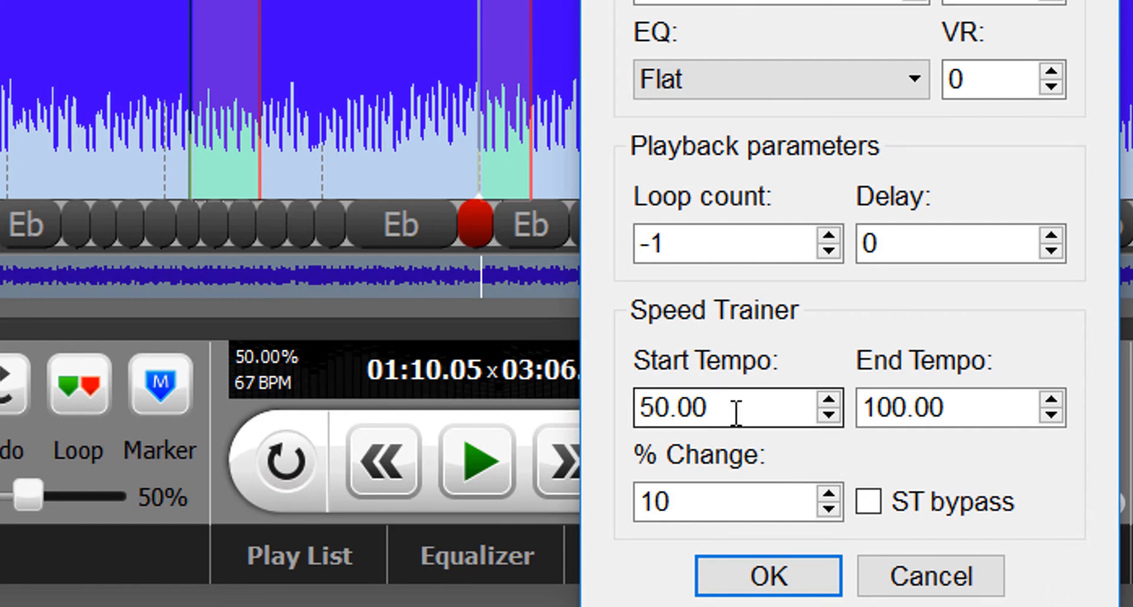
Try a Speed Trainer start tempo of 100 and end tempo of 50 for the third loop, and cancel the edit
left_click_drag(733, 410, 599, 397)
type("100")
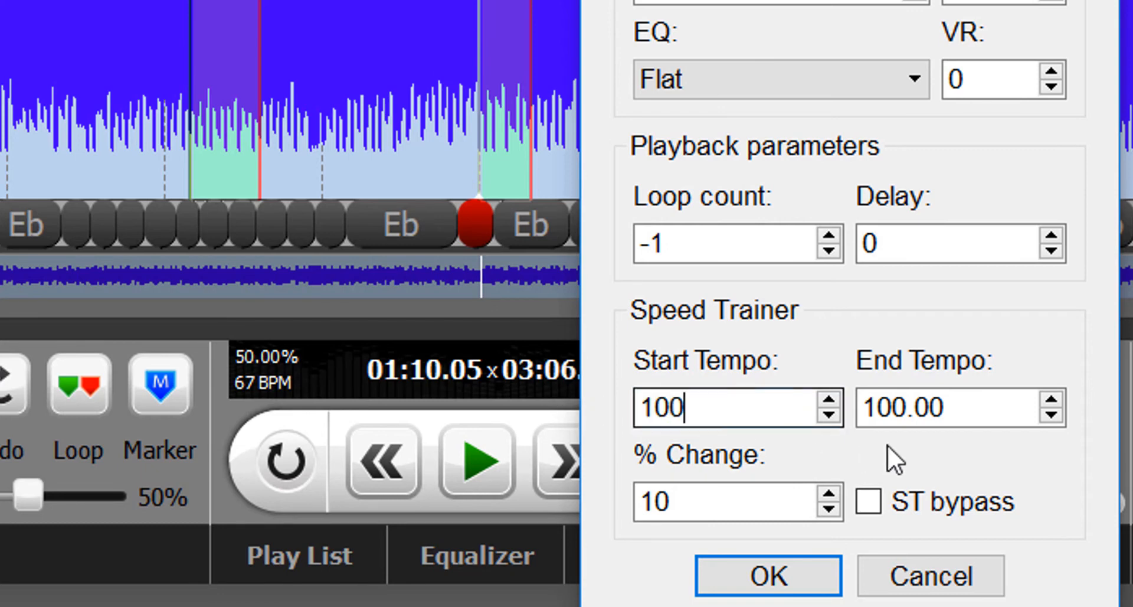
left_click(992, 408)
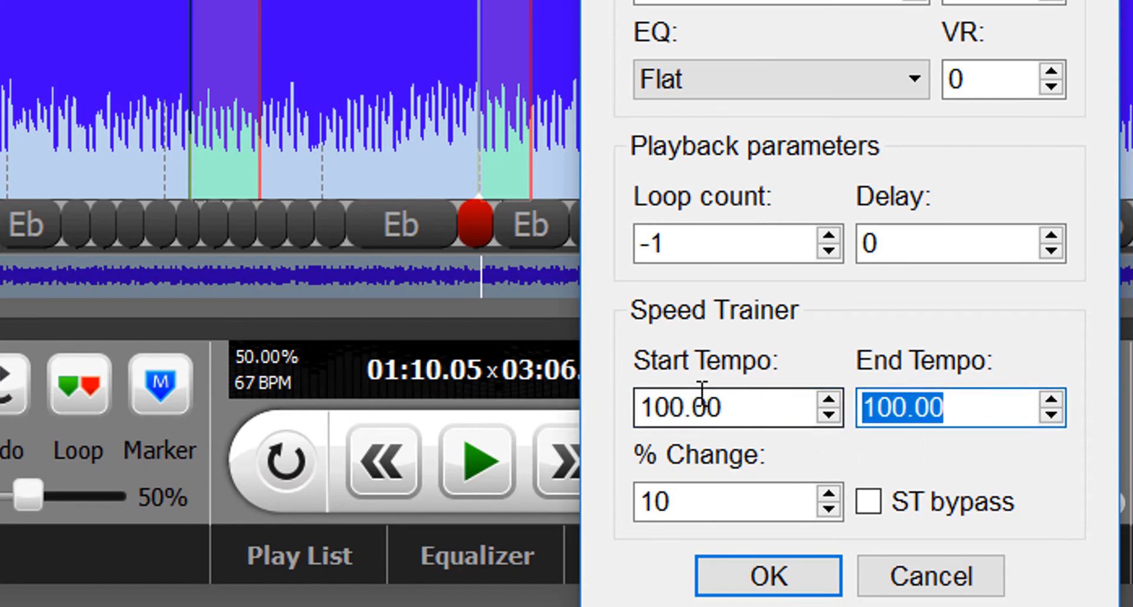
type("50")
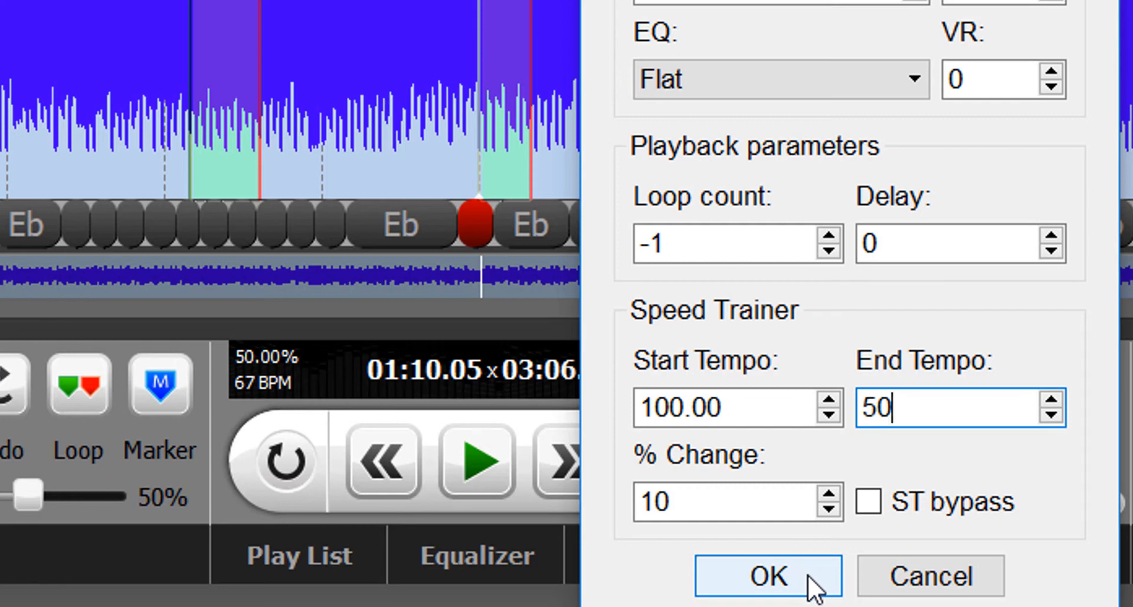
left_click(943, 587)
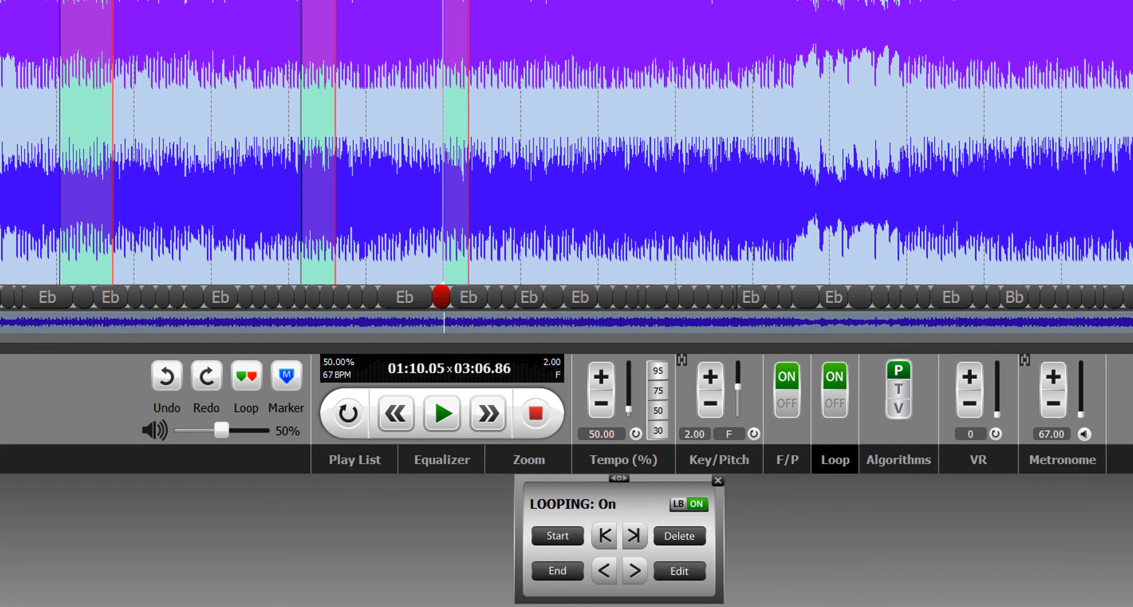
Step the playhead back to the first loop and forward to the third, visiting the third loop's end and returning to its start
left_click(605, 536)
left_click(607, 536)
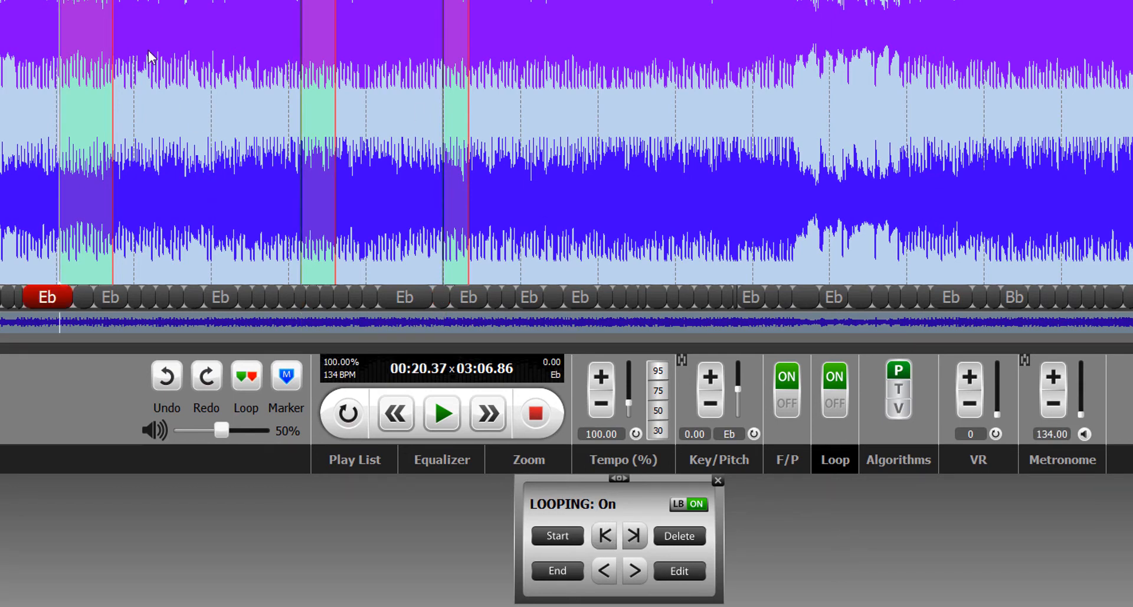
left_click(634, 536)
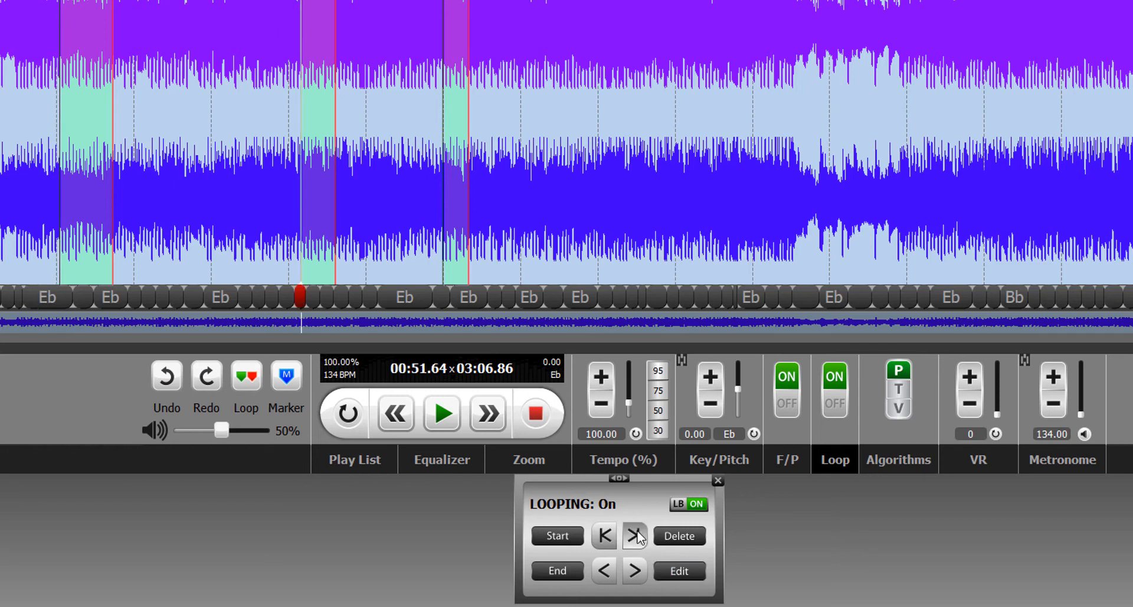
left_click(634, 536)
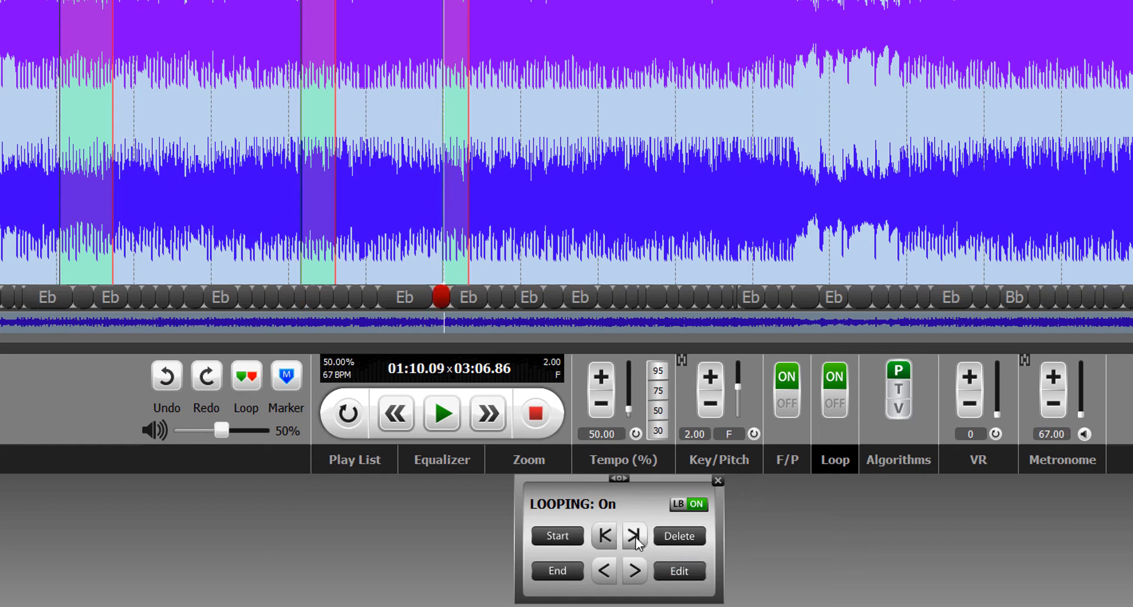
left_click(636, 571)
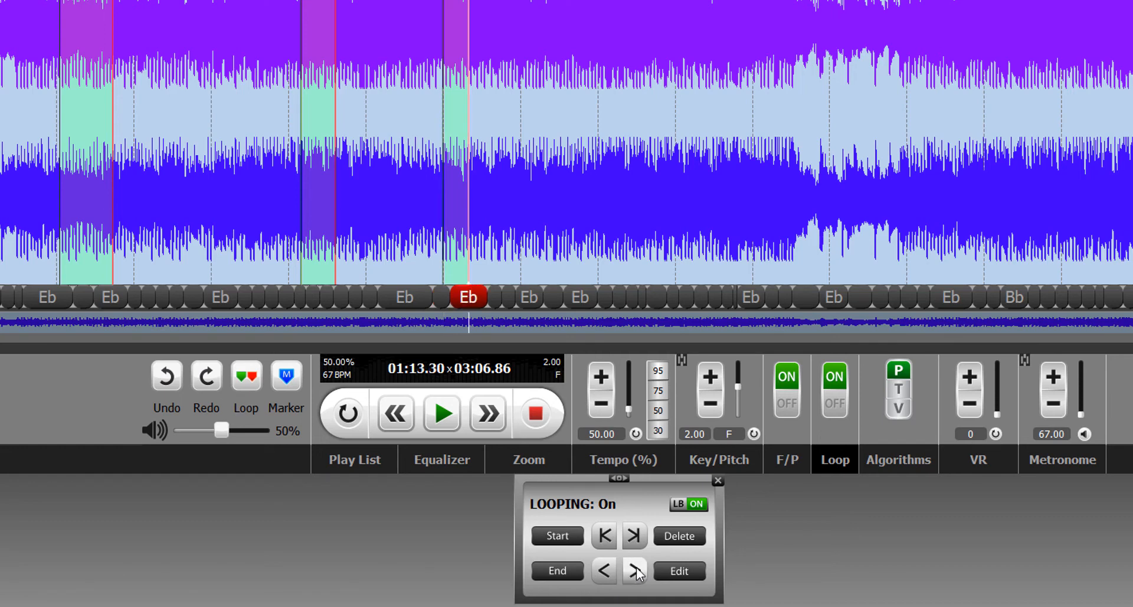
left_click(604, 571)
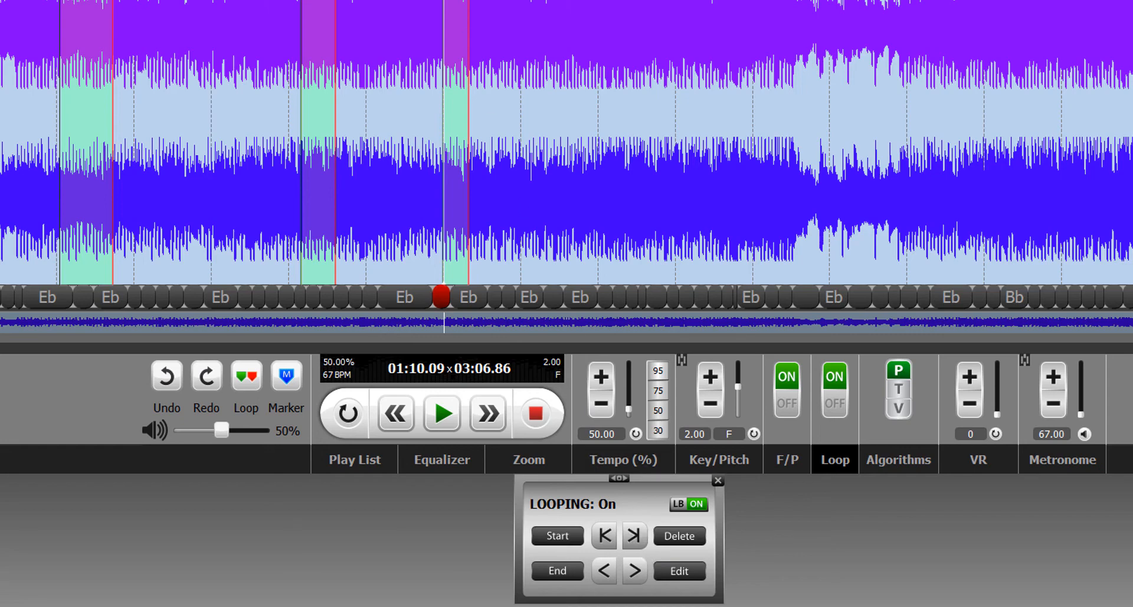
left_click(370, 33)
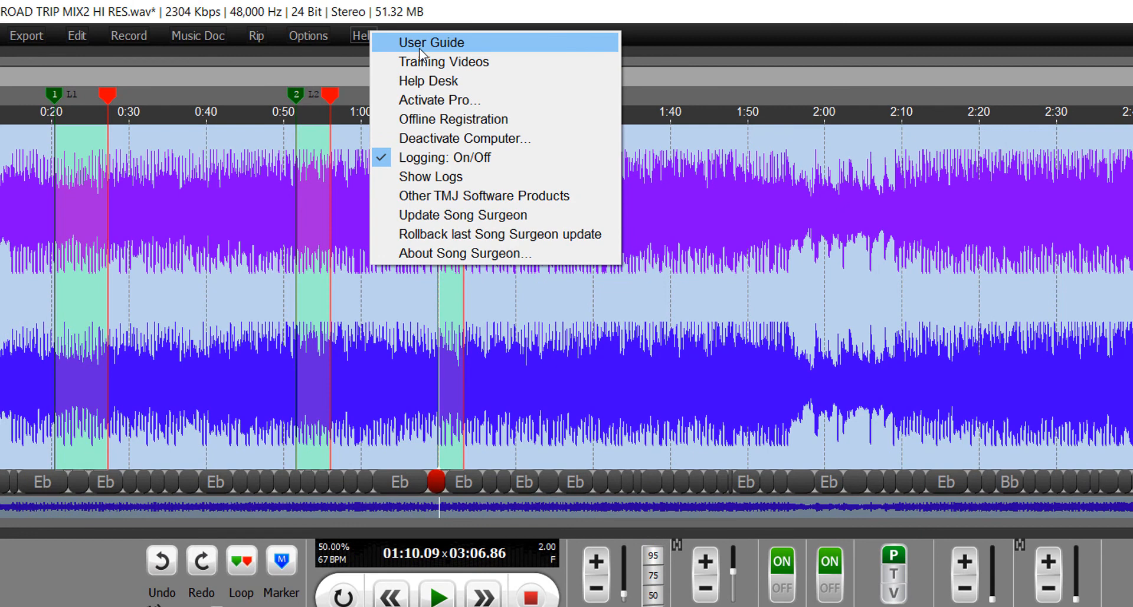
left_click(803, 39)
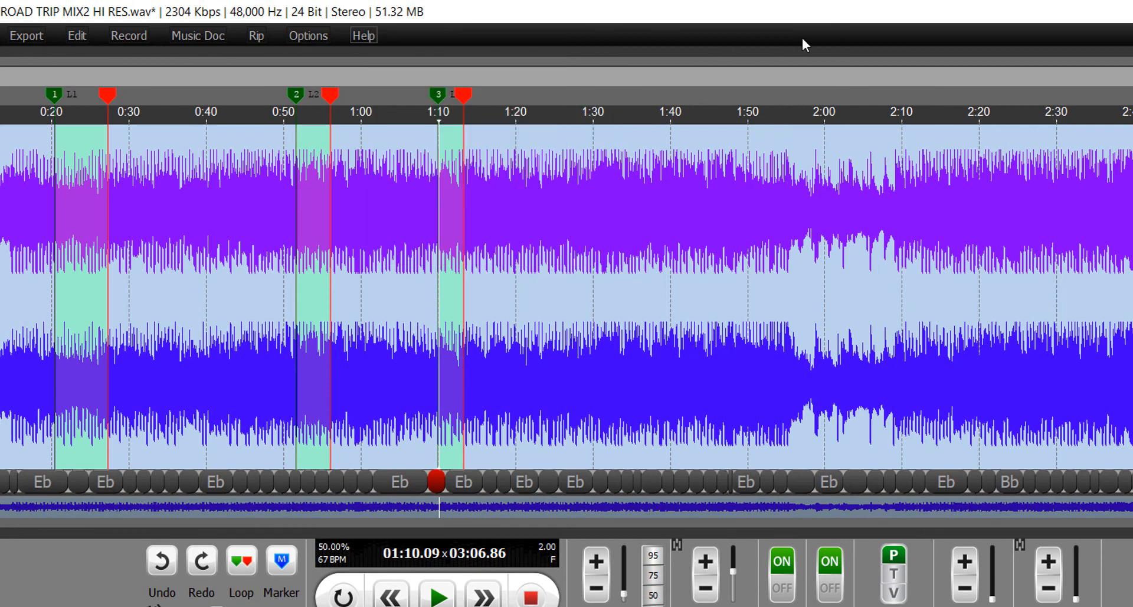